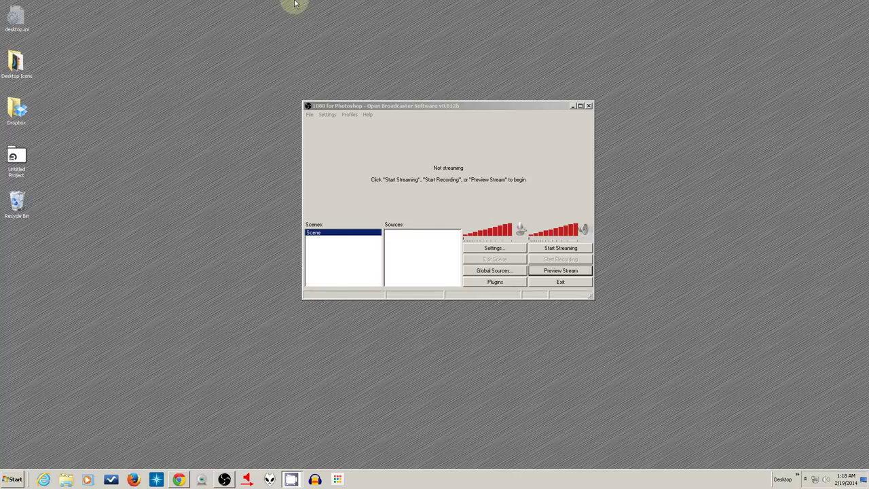
# Bring the Open Broadcaster Software window with the '1080 for Photoshop' profile to the front
pyautogui.click(366, 138)
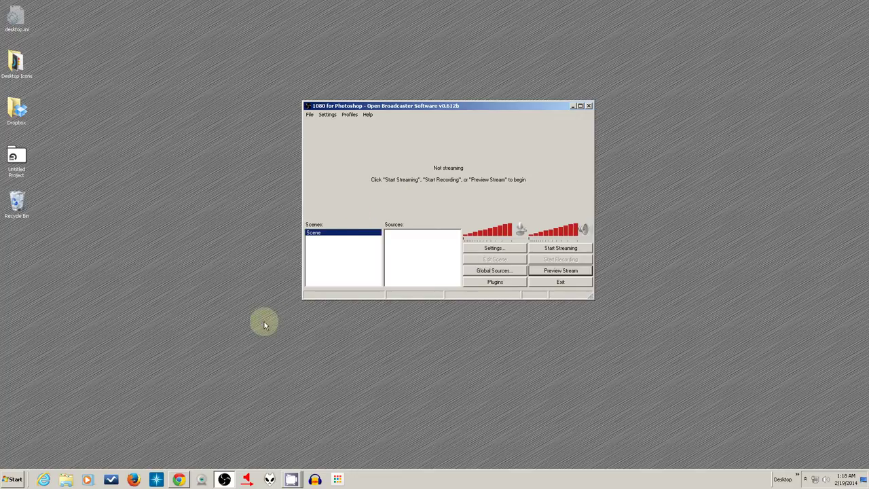
# Open Chrome, search Google for 'obs', and open the 'Open Broadcaster Software - Index' result
pyautogui.click(179, 479)
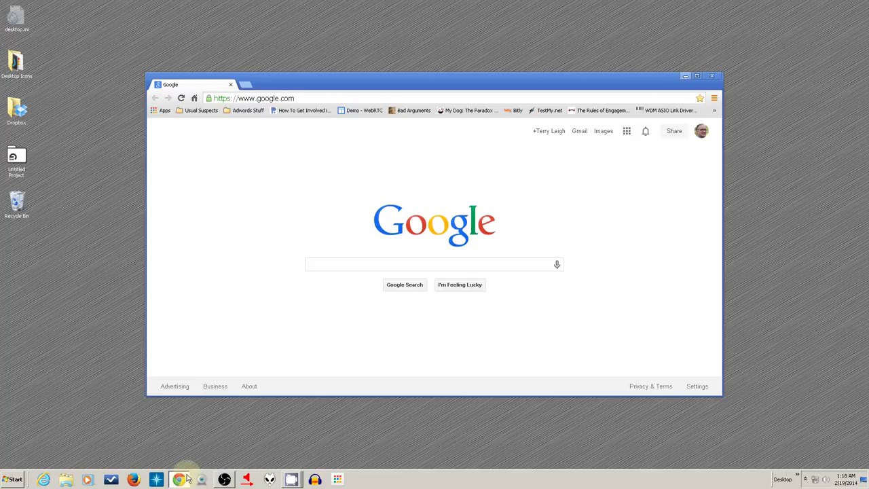
pyautogui.click(379, 263)
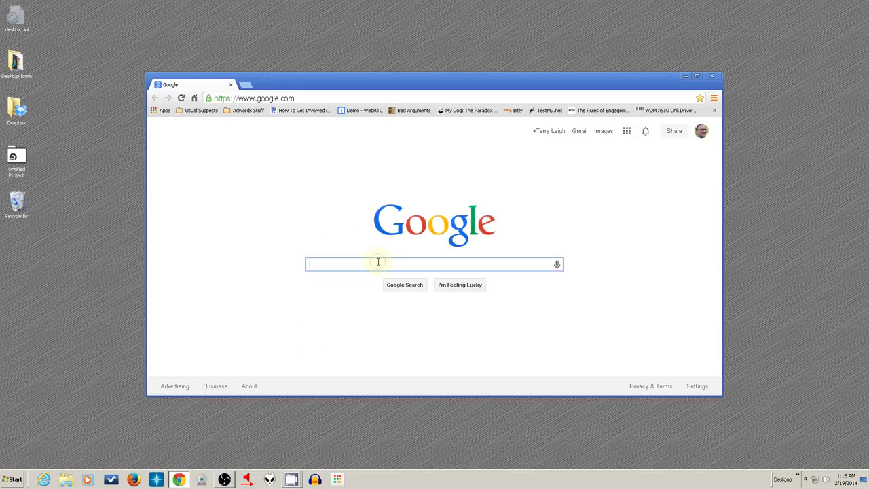
pyautogui.write('obs')
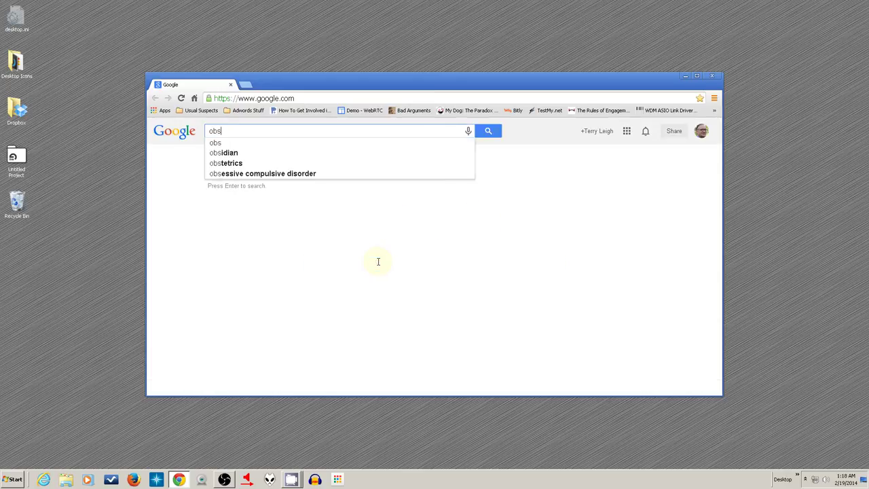
pyautogui.press('Return')
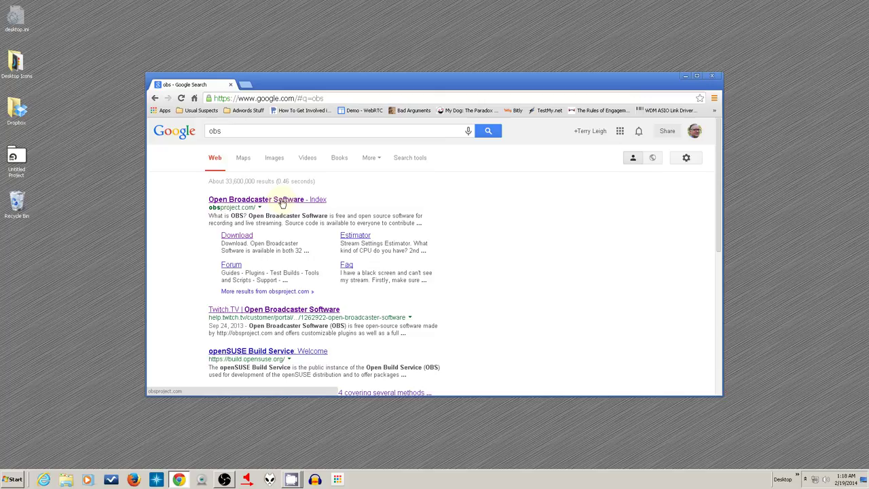
pyautogui.click(283, 202)
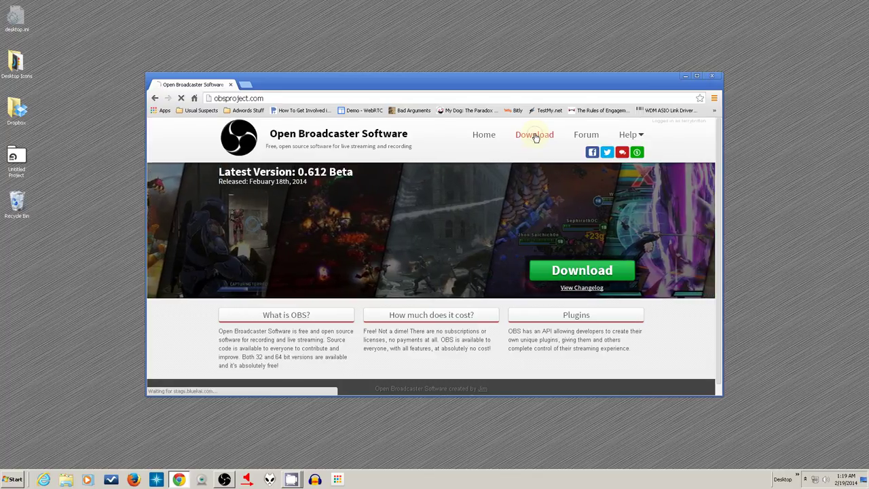
# Go to the Download page and download the 0.612 Beta binaries archive OBS_0_612b.zip
pyautogui.click(536, 135)
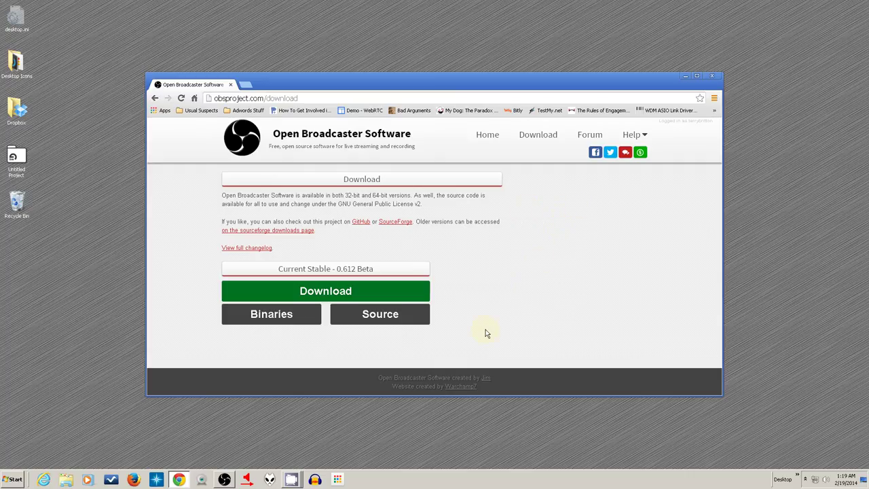
pyautogui.click(277, 317)
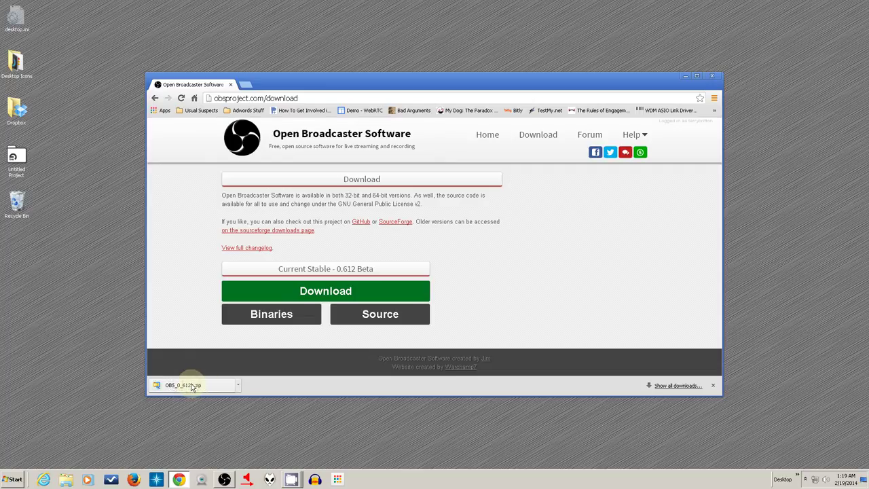
# Open OBS_0_612b.zip in WinZip, then open a Windows Explorer Libraries window
pyautogui.click(192, 386)
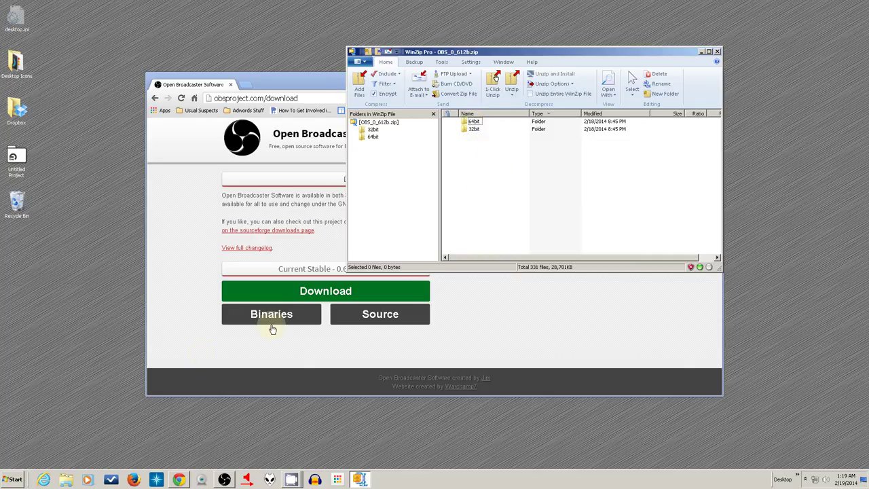
pyautogui.click(65, 479)
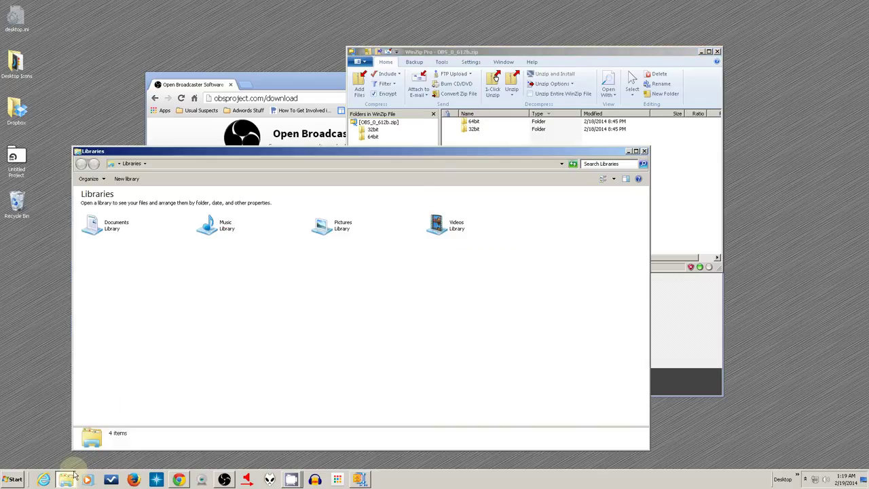
# Navigate through Computer and the OS_Hitachi (C:) drive into the Program Files folder
pyautogui.click(119, 165)
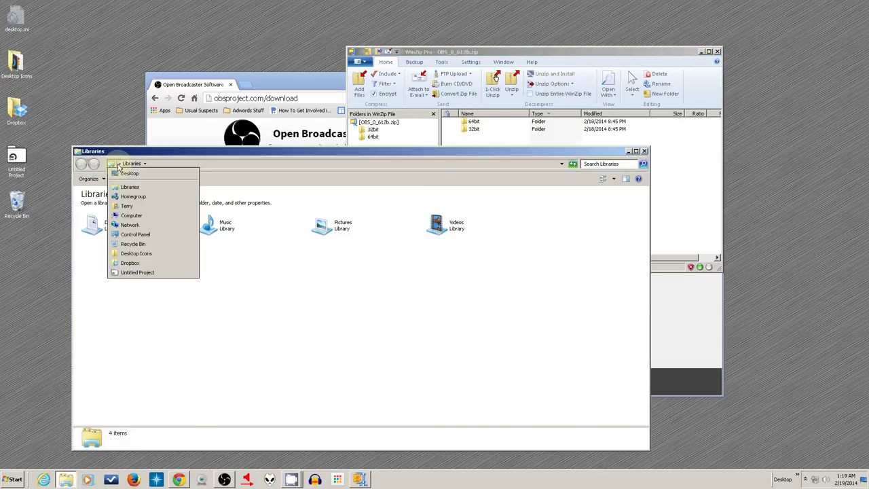
pyautogui.click(133, 216)
pyautogui.doubleClick(147, 209)
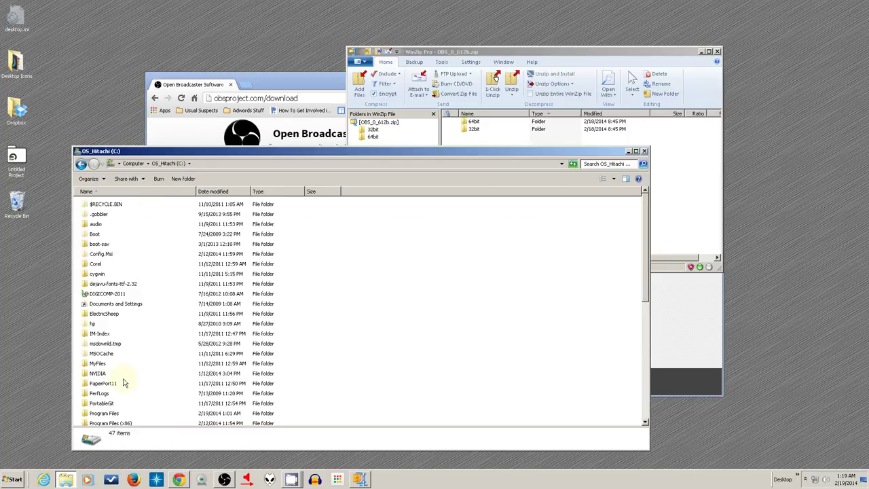
pyautogui.scroll(-4, 180, 367)
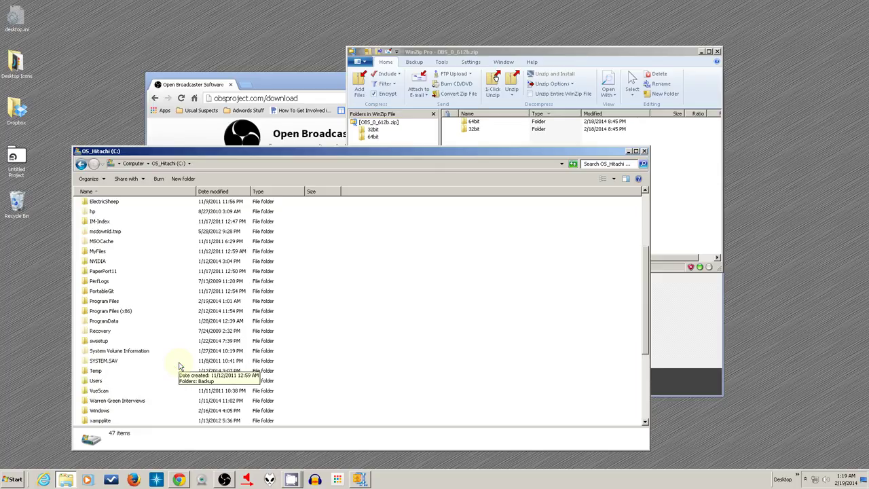
pyautogui.click(120, 312)
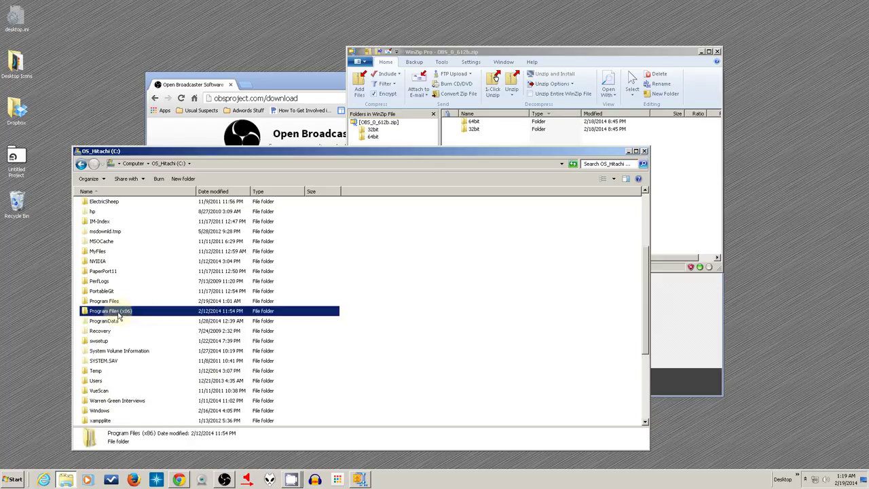
pyautogui.click(112, 301)
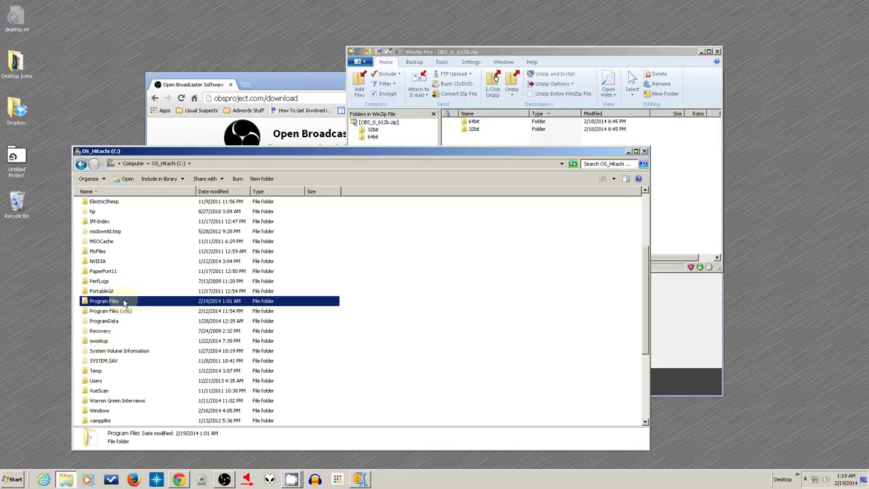
pyautogui.doubleClick(114, 305)
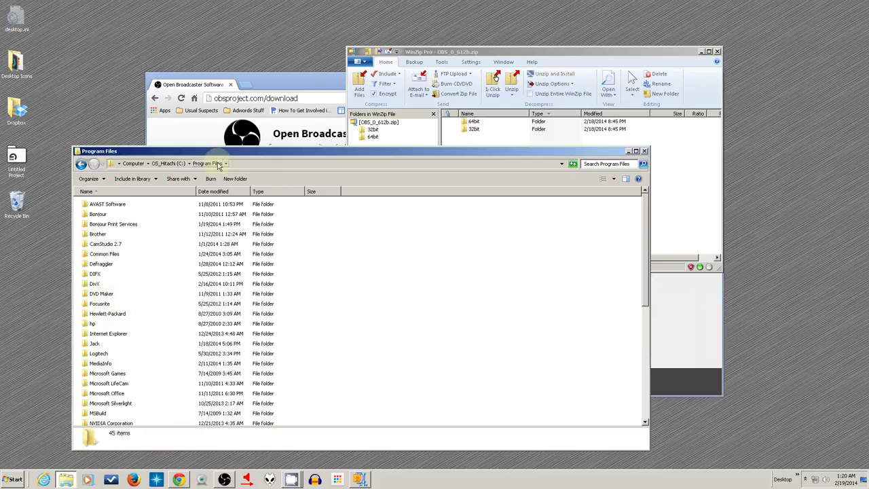
# Extract the zipped folders into Program Files, close WinZip, and rename the 64bit folder to OBS64
pyautogui.moveTo(473, 121); pyautogui.dragTo(450, 284)
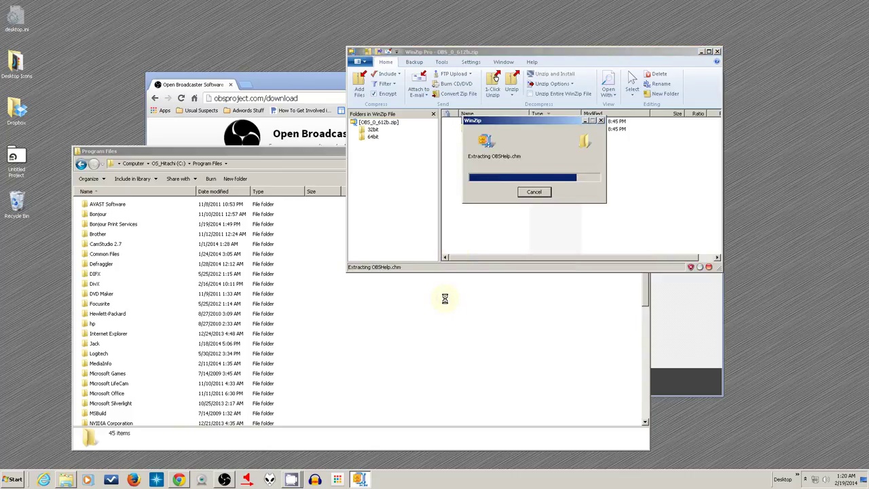
pyautogui.click(718, 52)
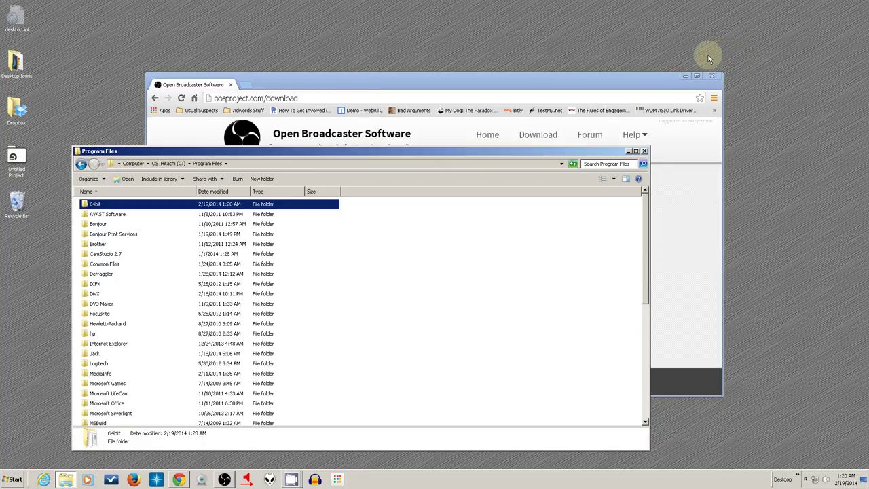
pyautogui.click(95, 204)
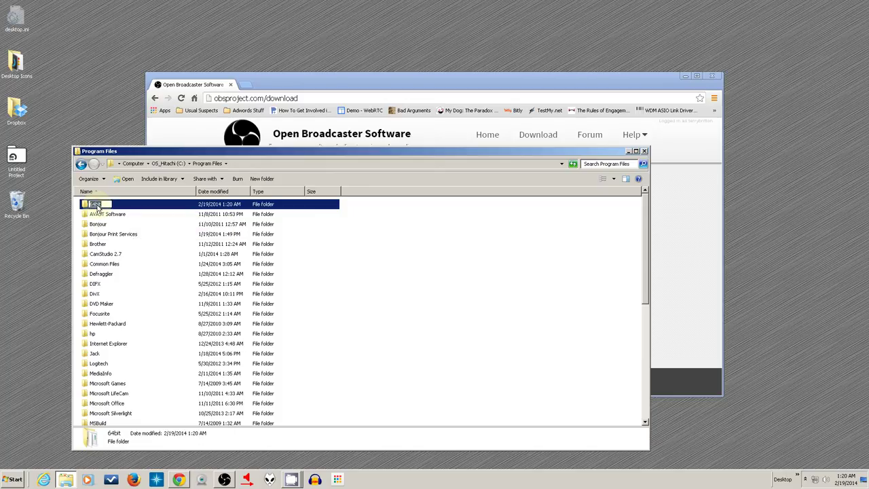
pyautogui.write('OBS64')
pyautogui.press('Return')
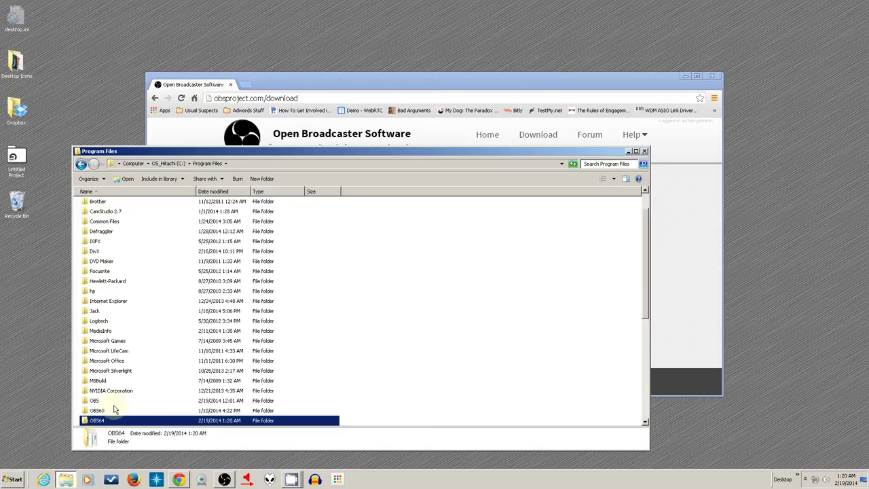
# Open the OBS64 folder and pin OBS.exe to the Start menu
pyautogui.doubleClick(96, 421)
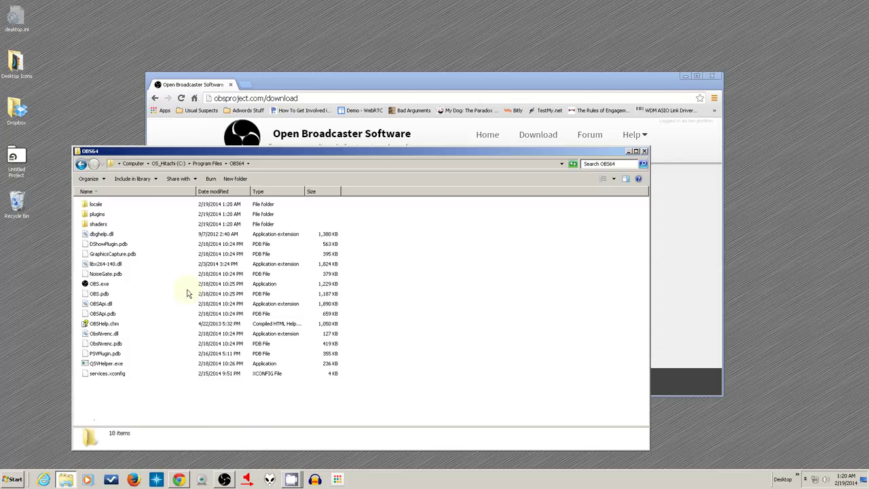
pyautogui.click(102, 284)
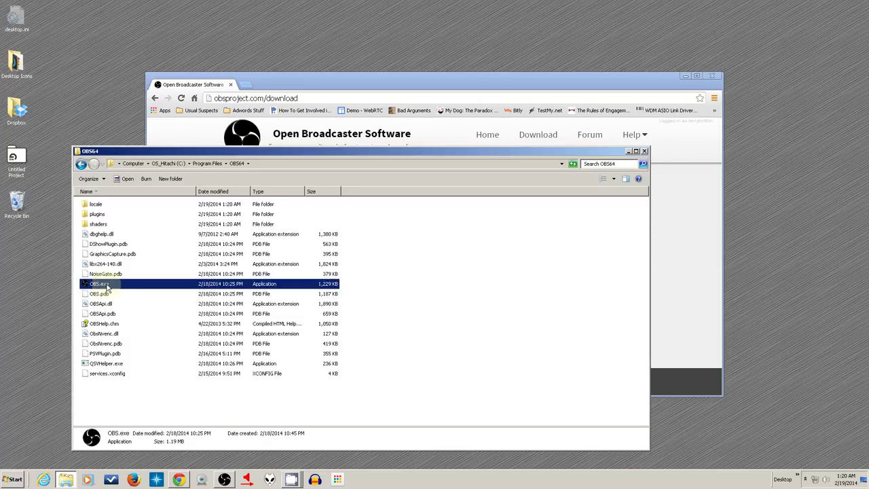
pyautogui.rightClick(114, 285)
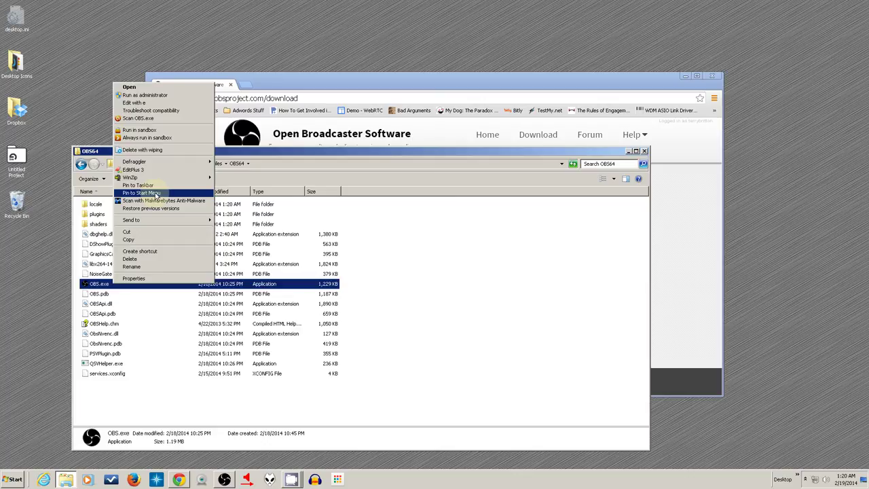
pyautogui.click(276, 154)
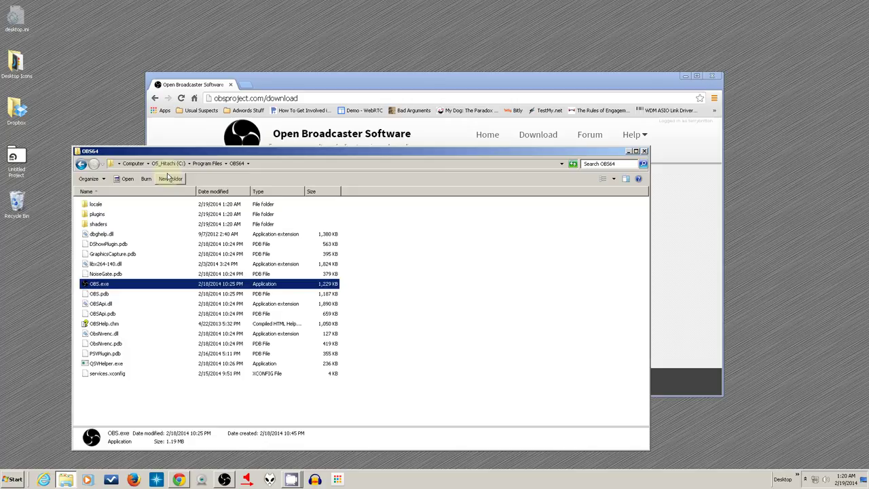
# Return to Program Files, permanently delete OBS64 with Shift+Delete, and close Explorer
pyautogui.click(206, 164)
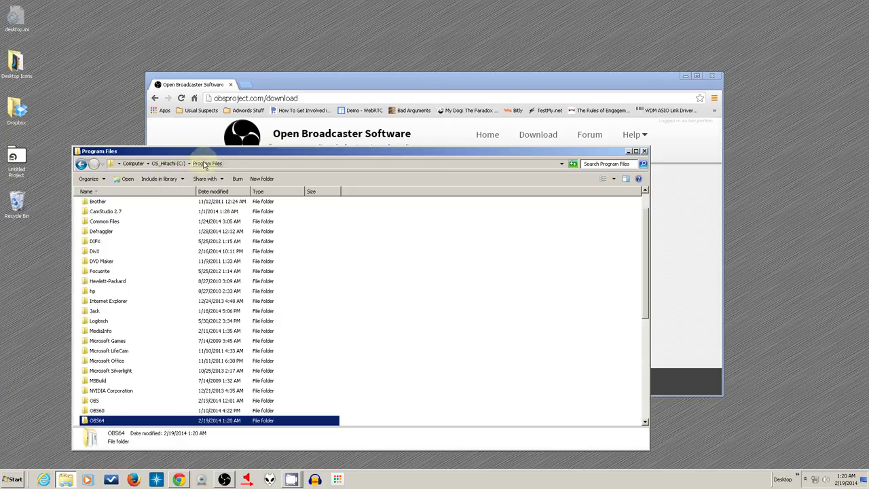
pyautogui.hotkey('shift', 'Delete')
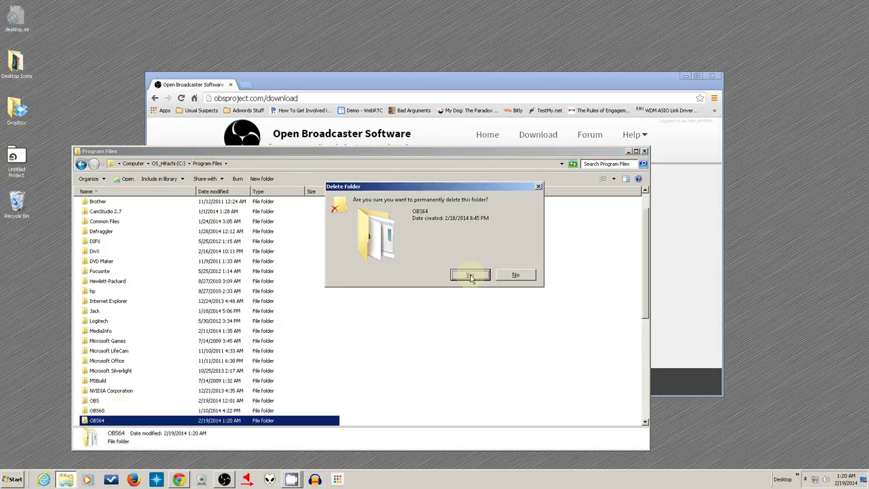
pyautogui.click(470, 276)
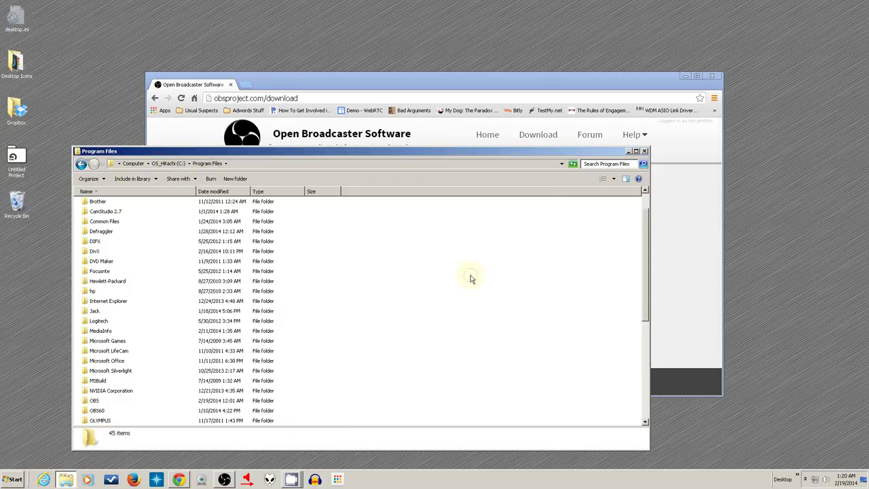
pyautogui.click(644, 151)
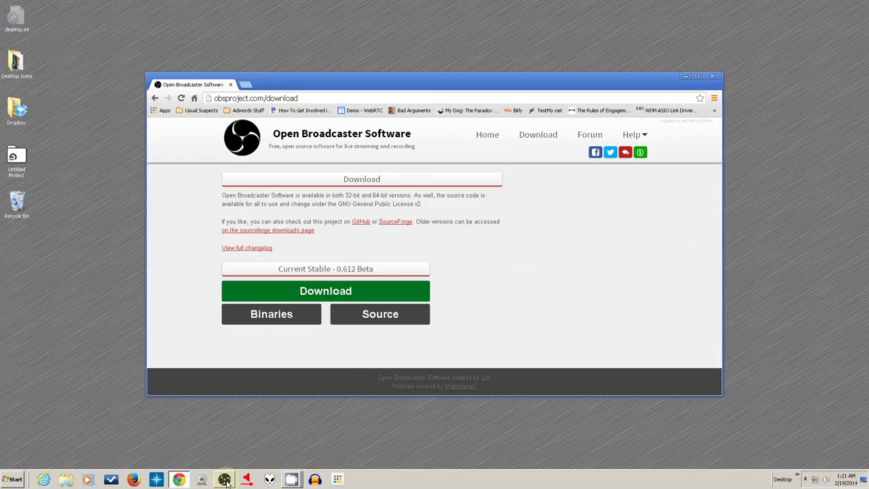
pyautogui.moveTo(227, 481)
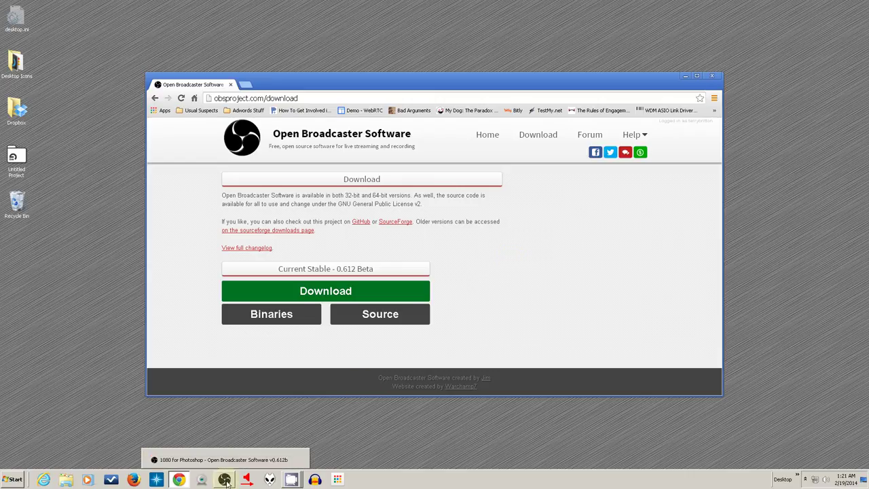
pyautogui.click(3, 482)
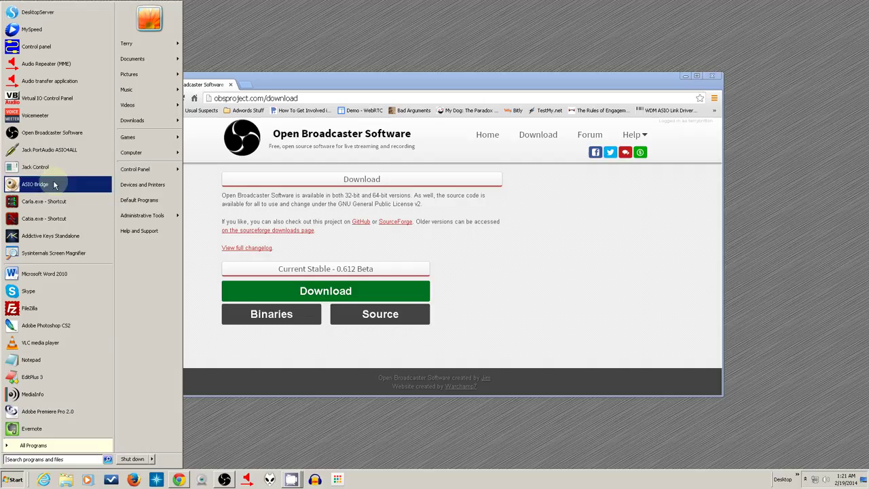
pyautogui.click(382, 80)
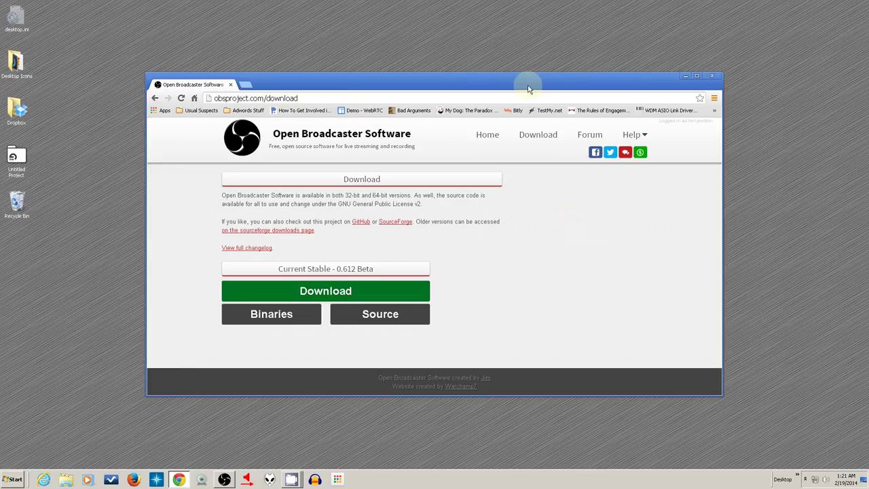
# Minimize Chrome to reveal the OBS v0.612b main window
pyautogui.click(685, 76)
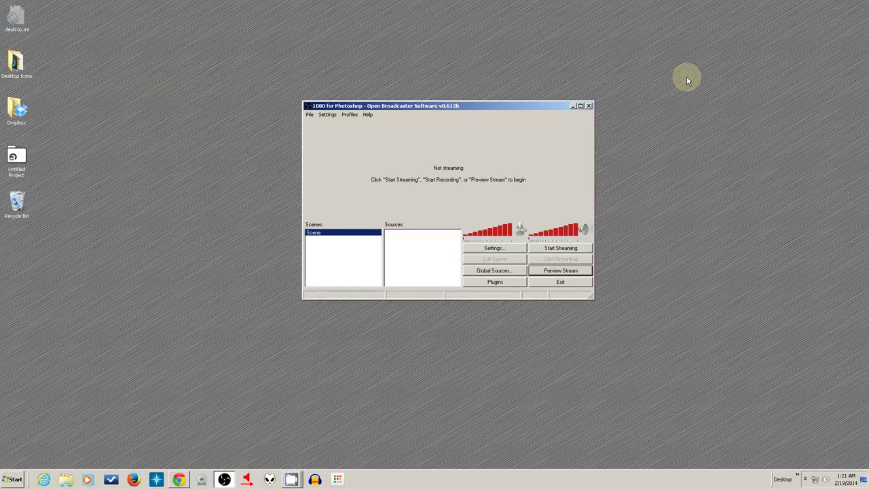